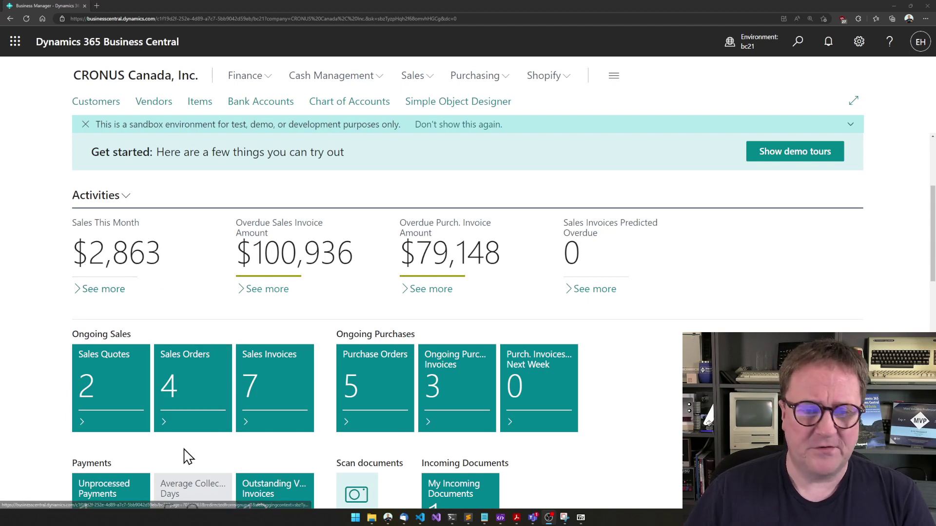
Scroll the role center down to the Ongoing Sales, Purchases and Payments cue tiles.
scroll(188, 452, "down", 3)
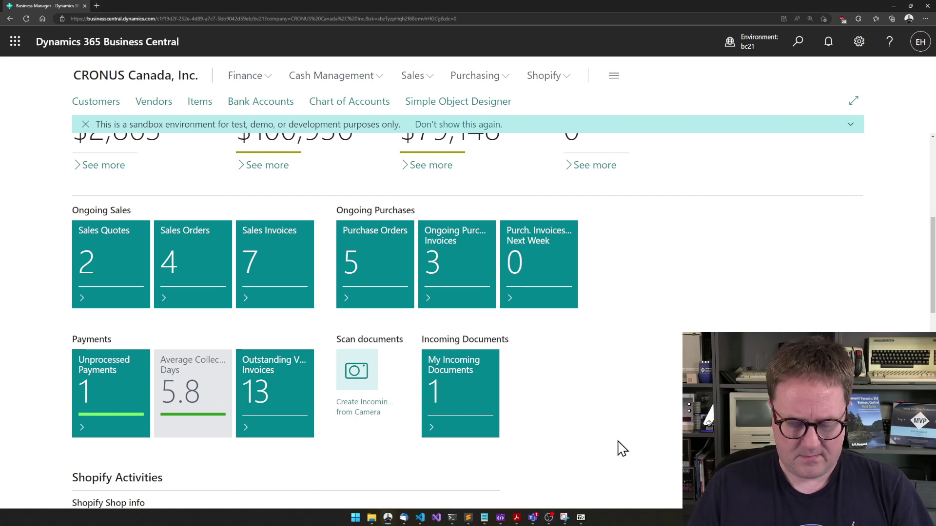
Inspect the Ongoing Sales tiles (page 1310 O365 Activities, table Activities Cue 1313), then close Page Inspection.
key("ctrl+alt+F1")
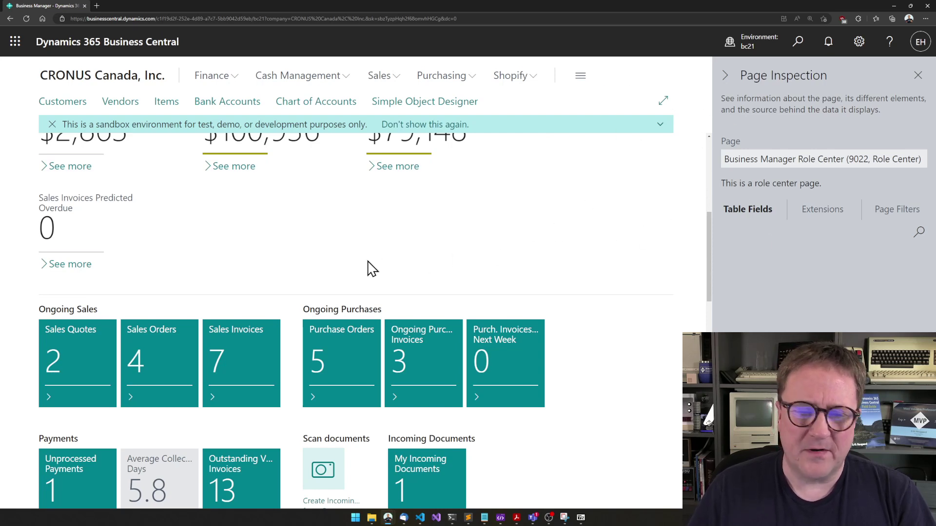
left_click(152, 312)
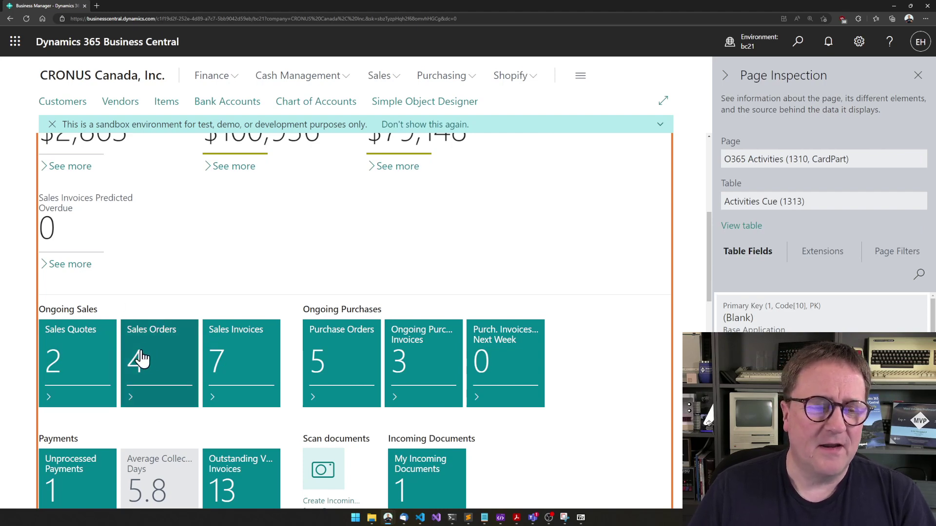
scroll(121, 272, "up", 2)
scroll(122, 272, "down", 5)
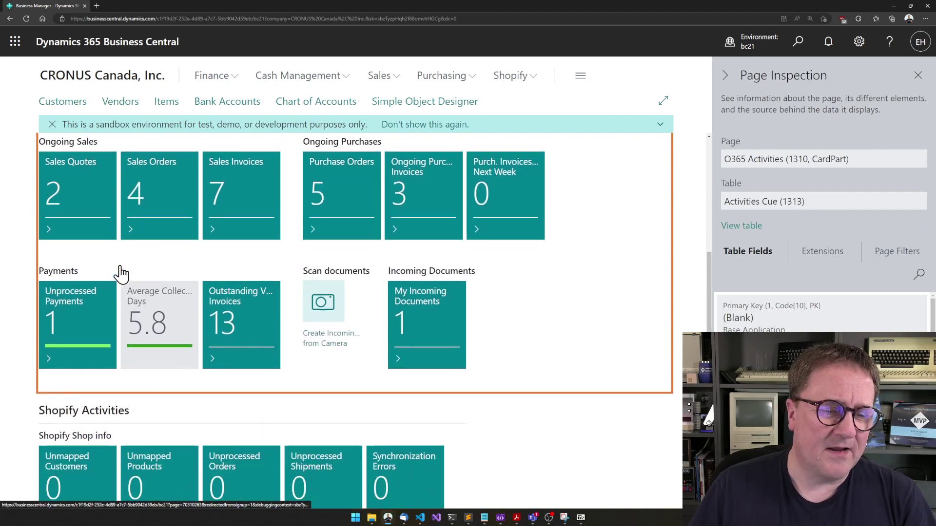
scroll(121, 273, "up", 4)
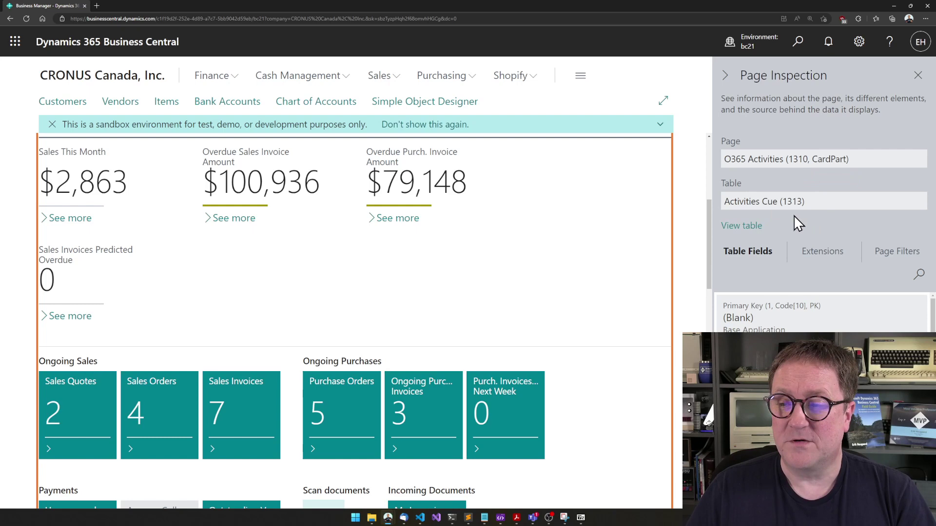
left_click(918, 76)
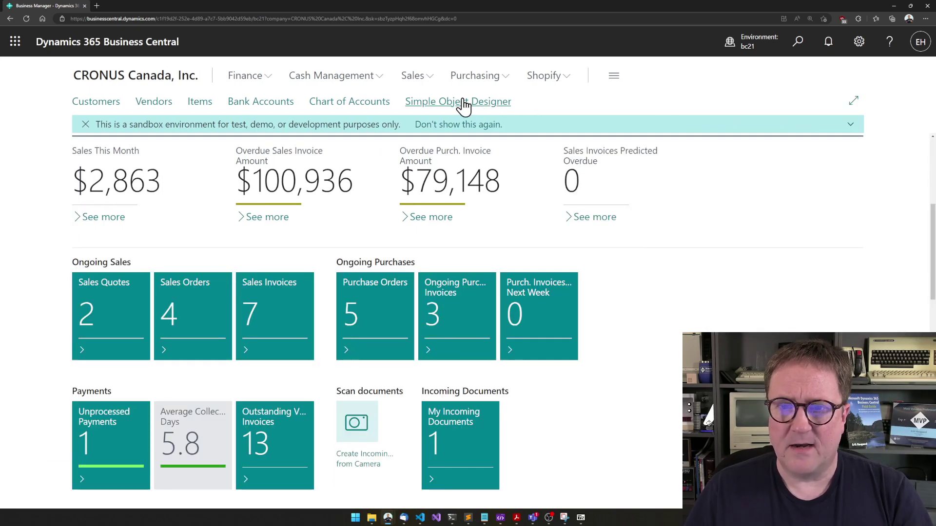
In Simple Object Designer, add a FlowField named CreditMemos to table 1313 Activities Cue.
left_click(463, 100)
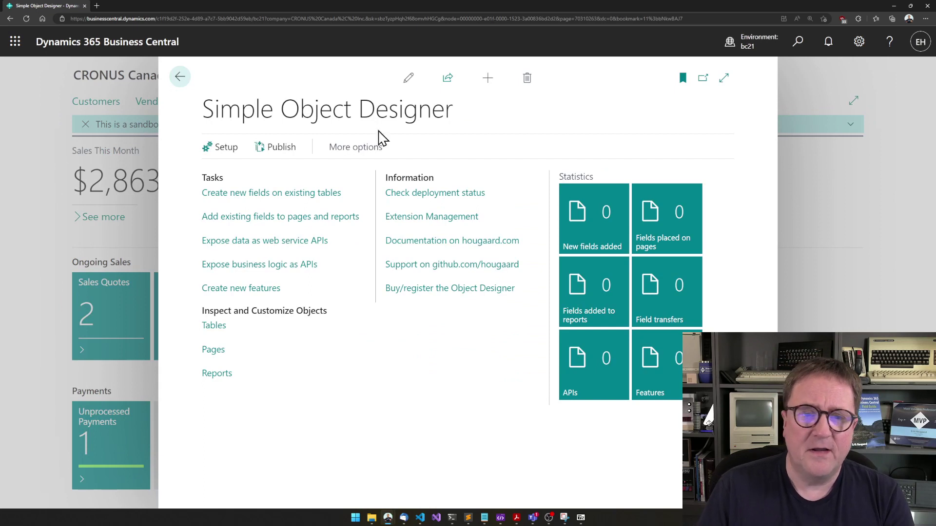
left_click(283, 194)
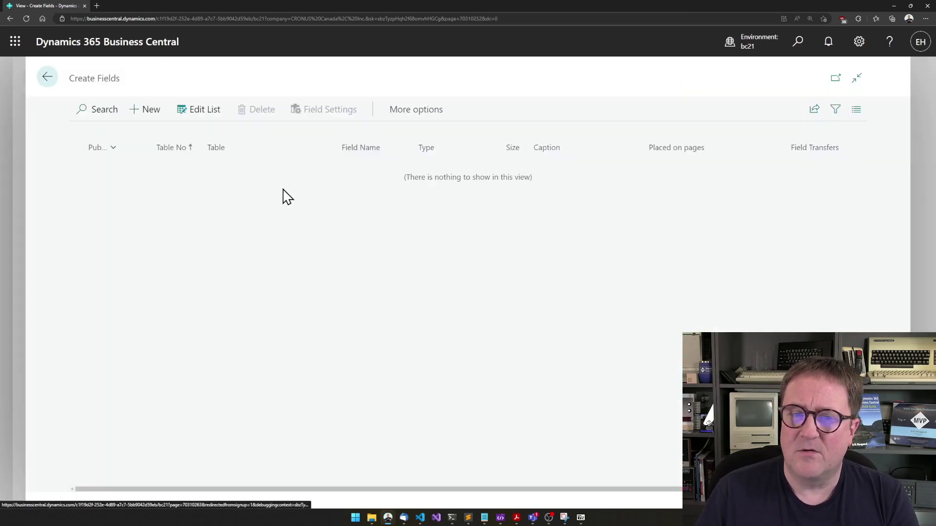
left_click(151, 110)
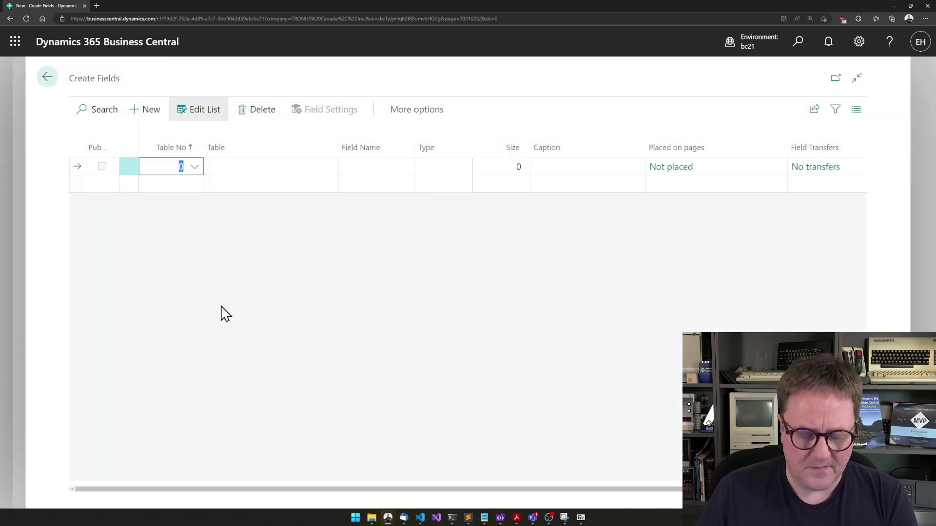
type("1313")
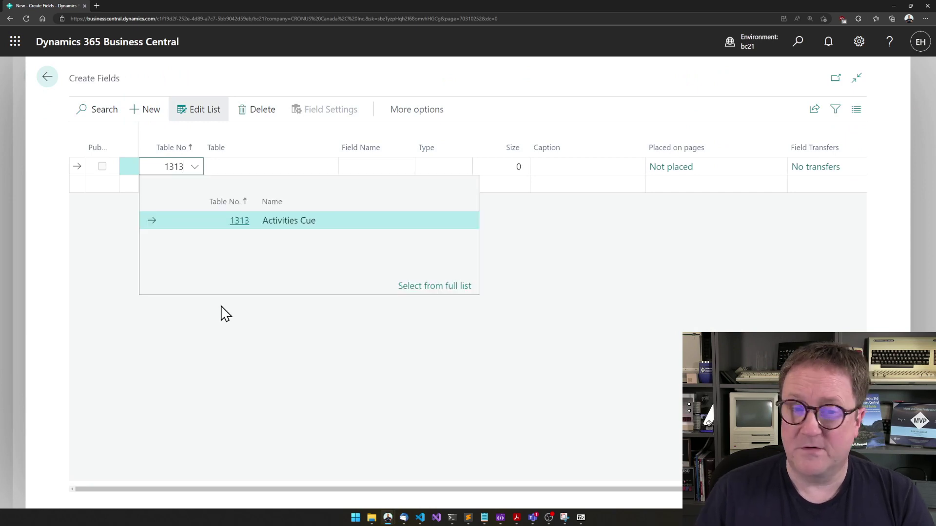
key("Tab")
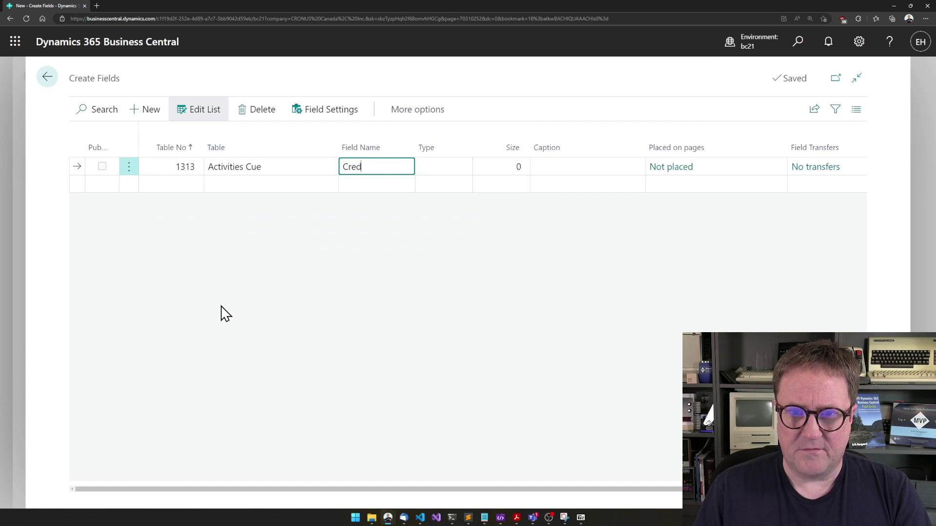
type("CreditMemo")
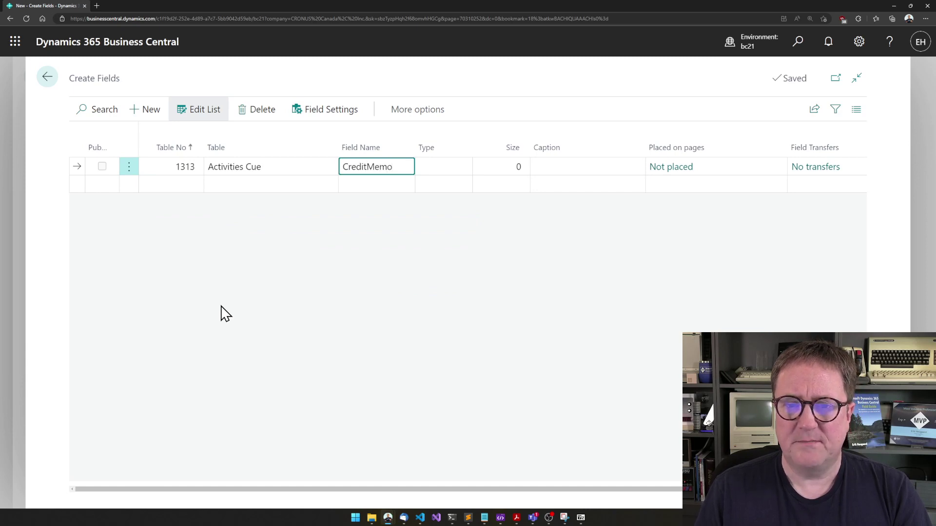
type("s")
key("Tab")
left_click(447, 168)
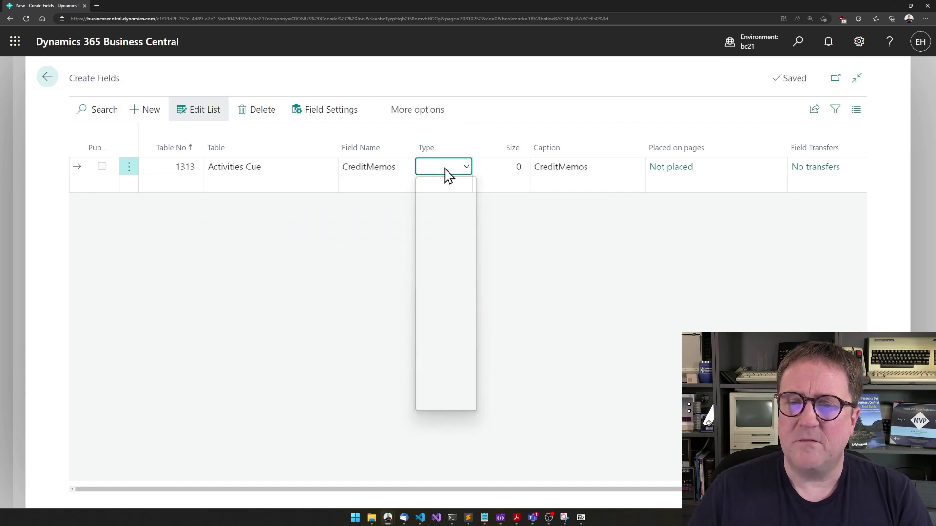
scroll(439, 315, "down", 1)
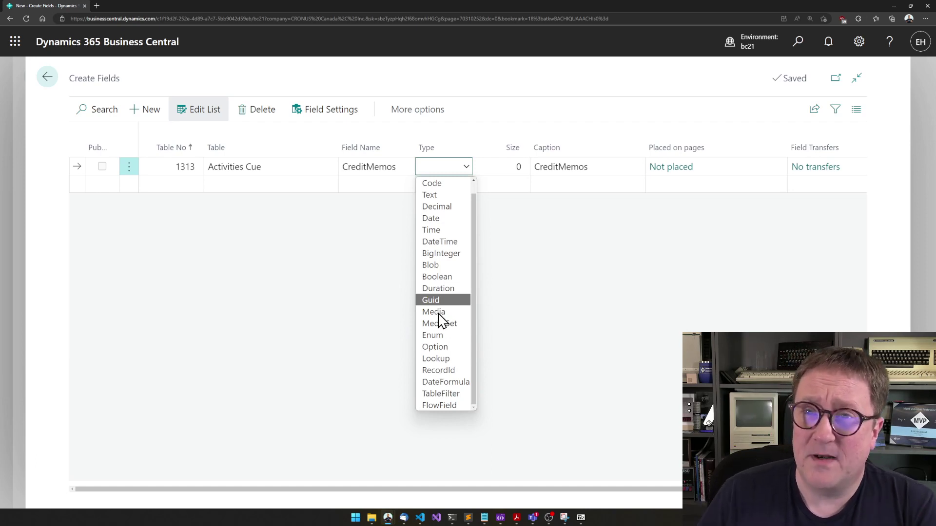
left_click(449, 405)
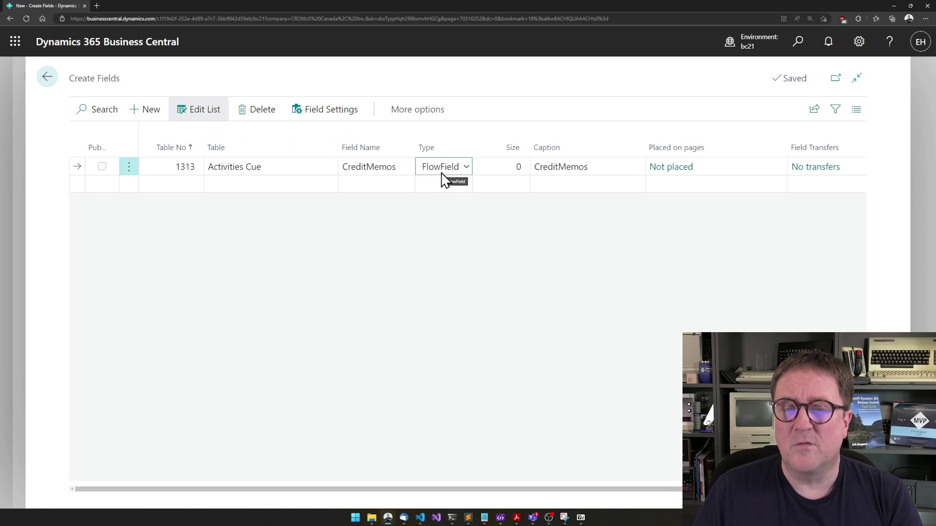
Set the CreditMemos FlowField method to Count over table 36 Sales Header.
left_click(328, 110)
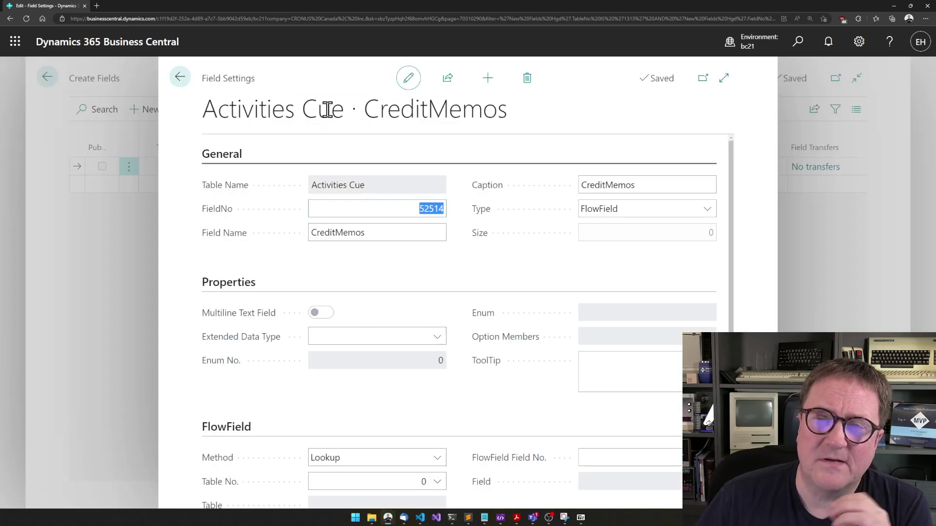
scroll(310, 234, "down", 1)
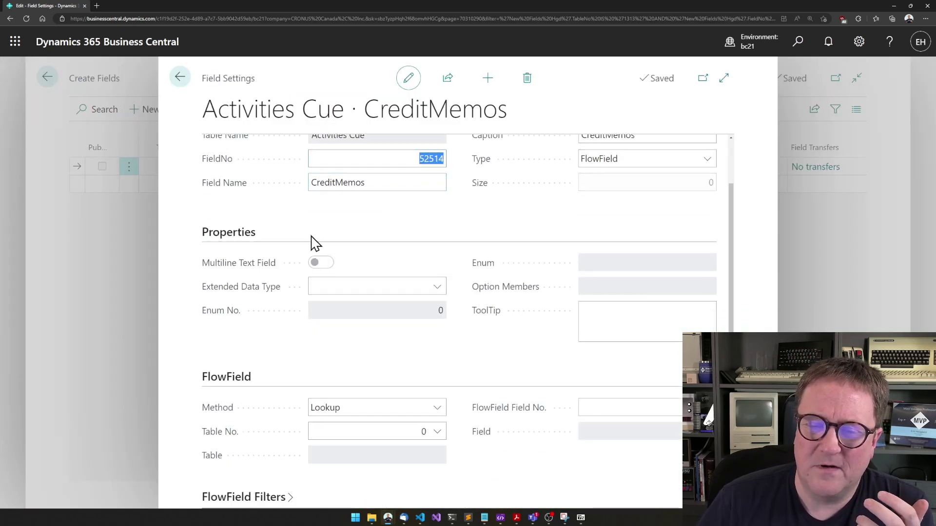
left_click(365, 408)
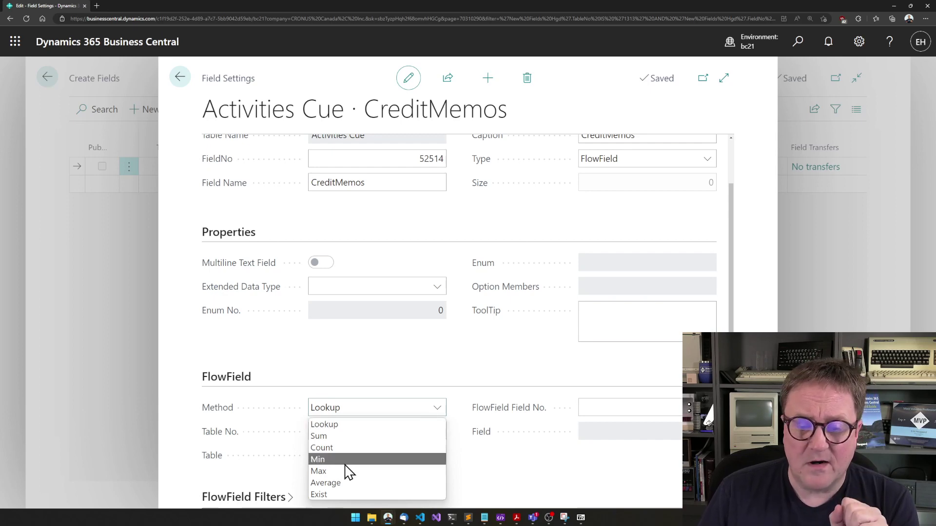
left_click(342, 449)
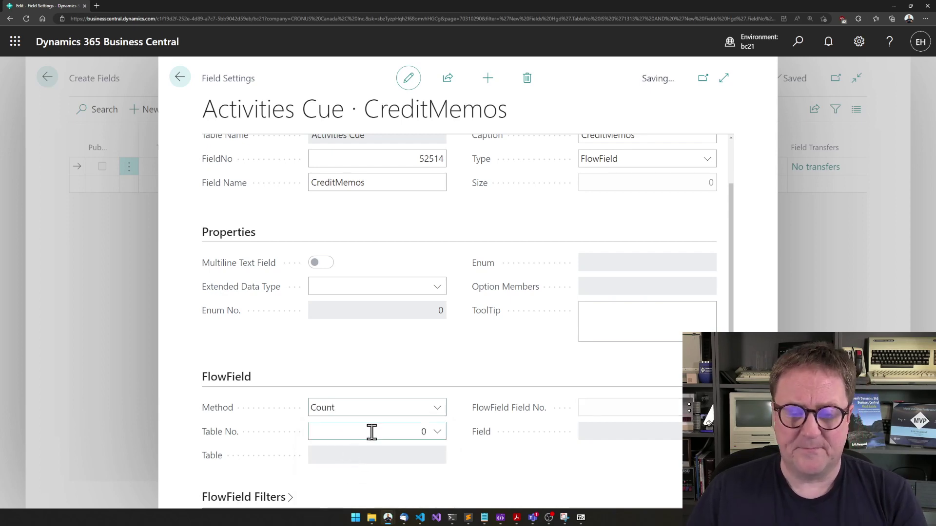
left_click(417, 431)
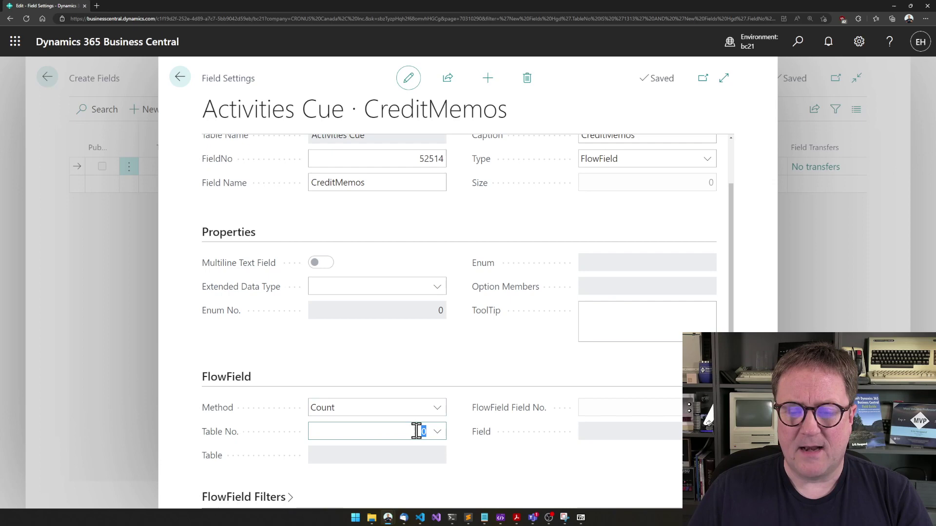
left_click(412, 431)
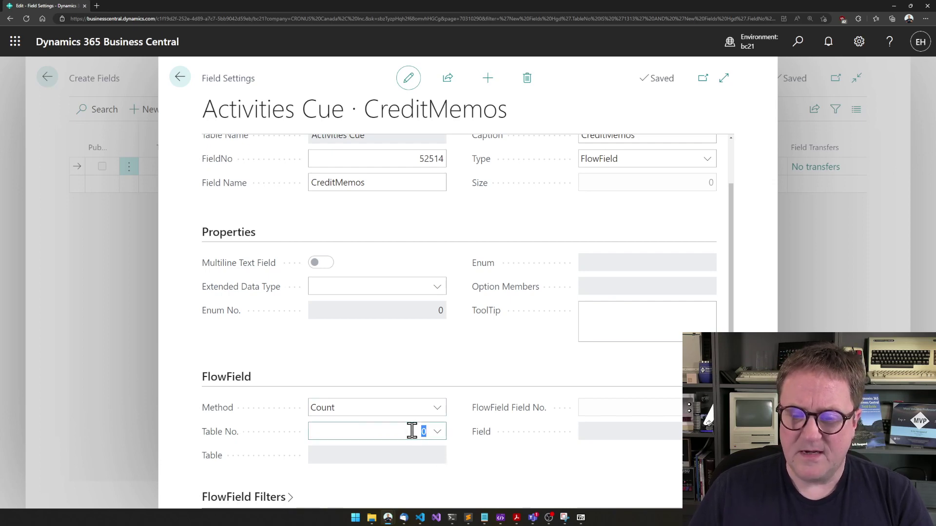
type("sales header")
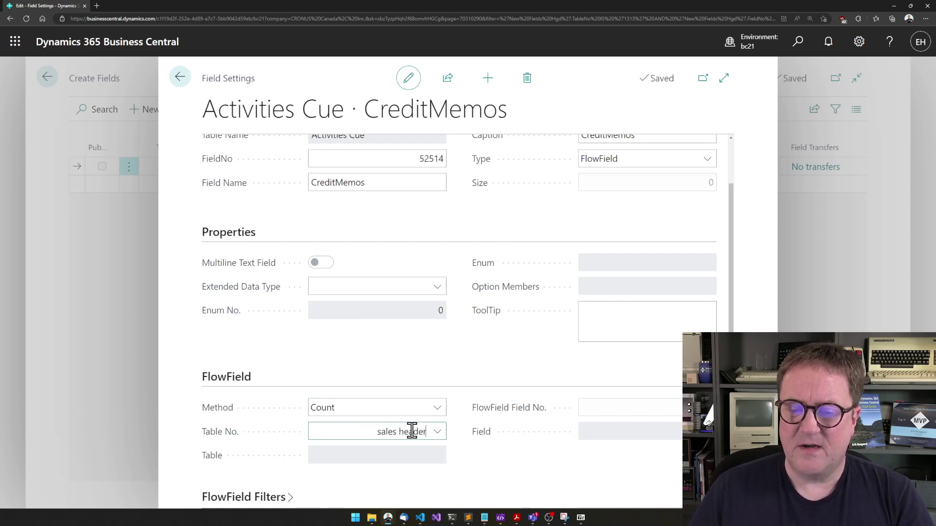
left_click(397, 319)
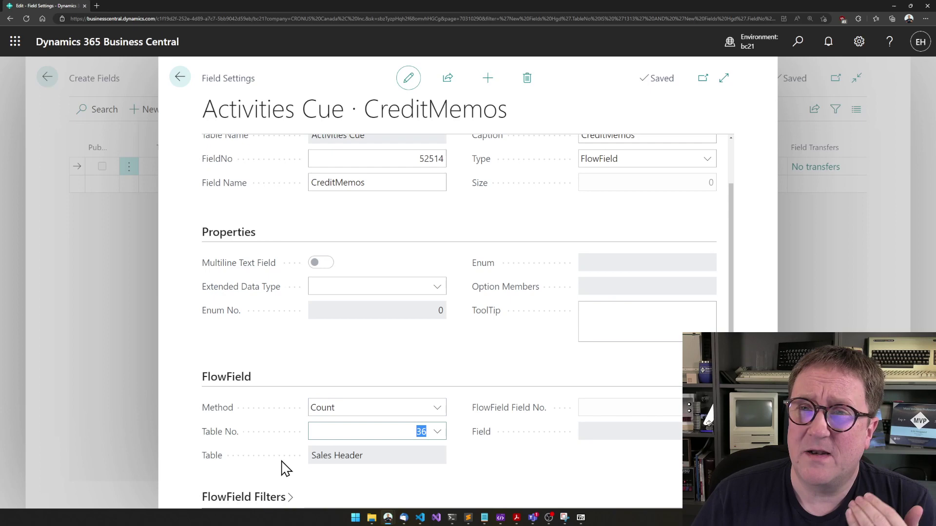
Add a FlowField filter on Document Type with type Const and value Credit Memo.
left_click(253, 496)
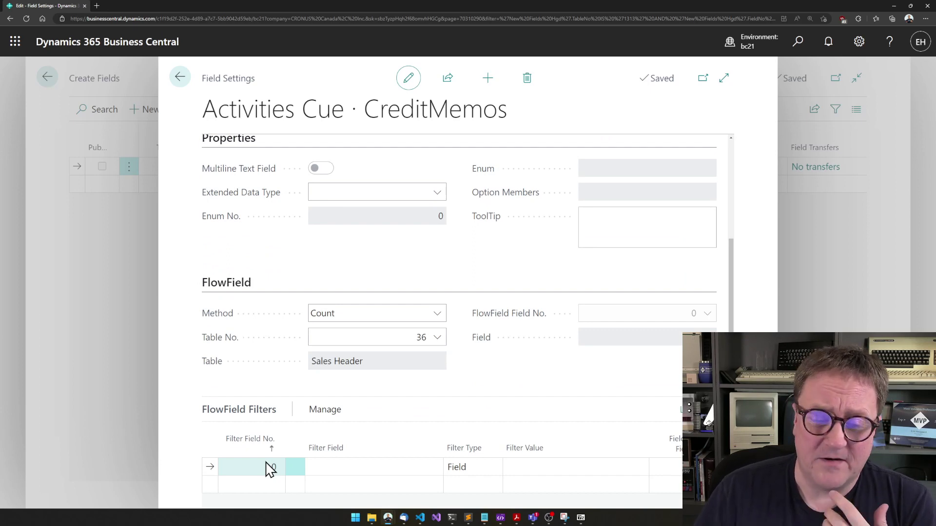
left_click(266, 466)
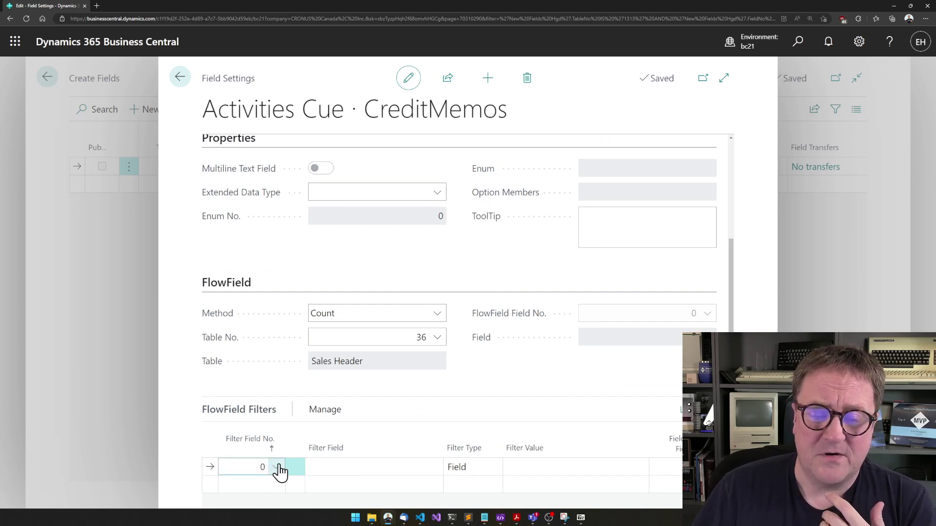
left_click(278, 468)
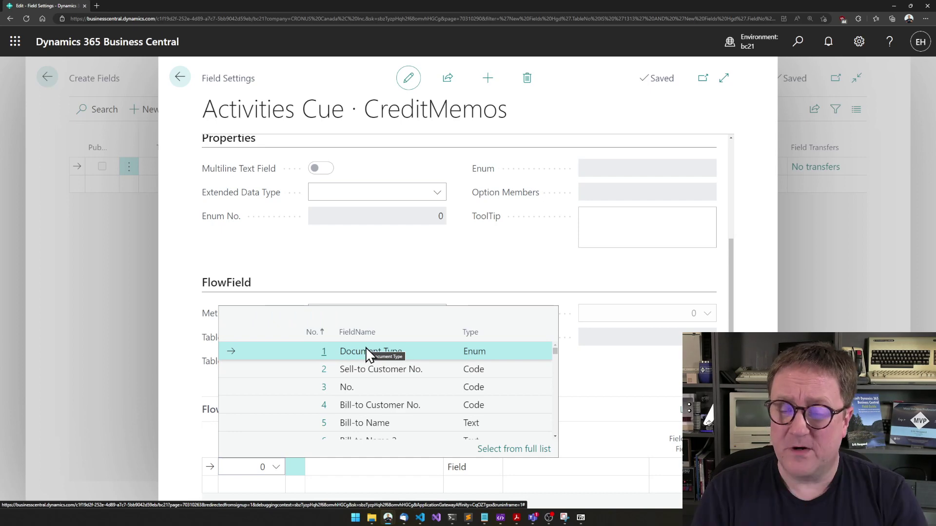
left_click(367, 361)
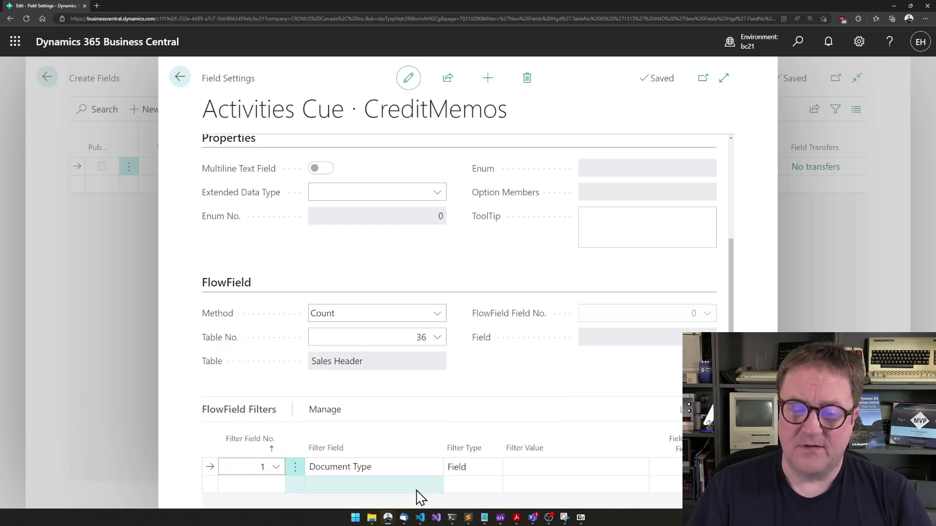
left_click(475, 470)
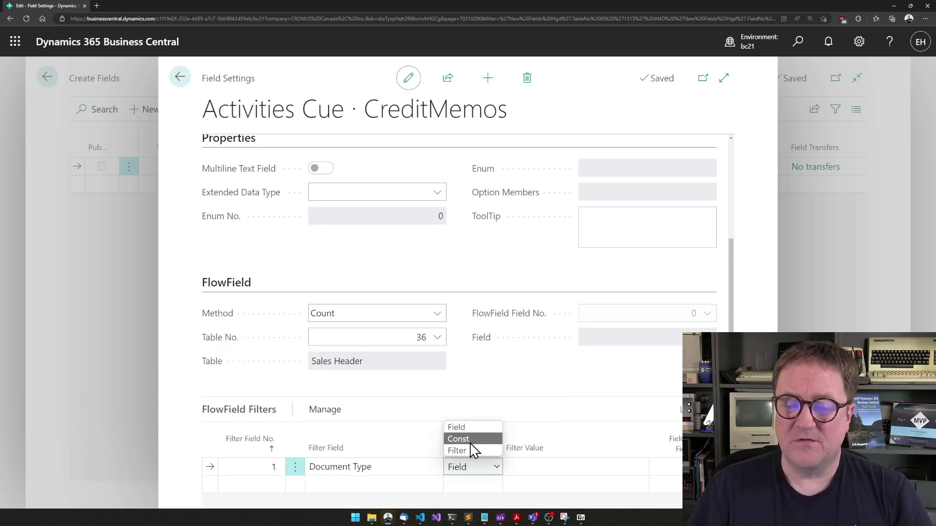
key("Escape")
key("Down")
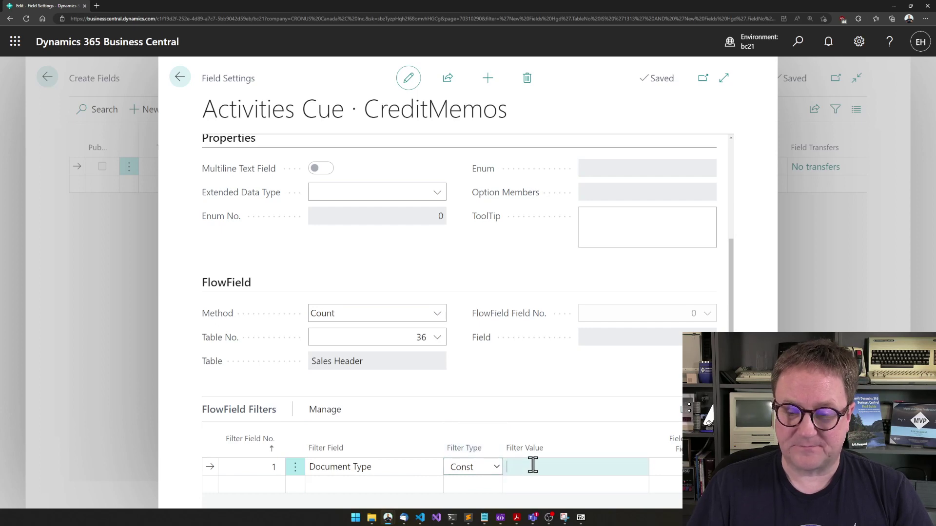
left_click(530, 466)
left_click(639, 468)
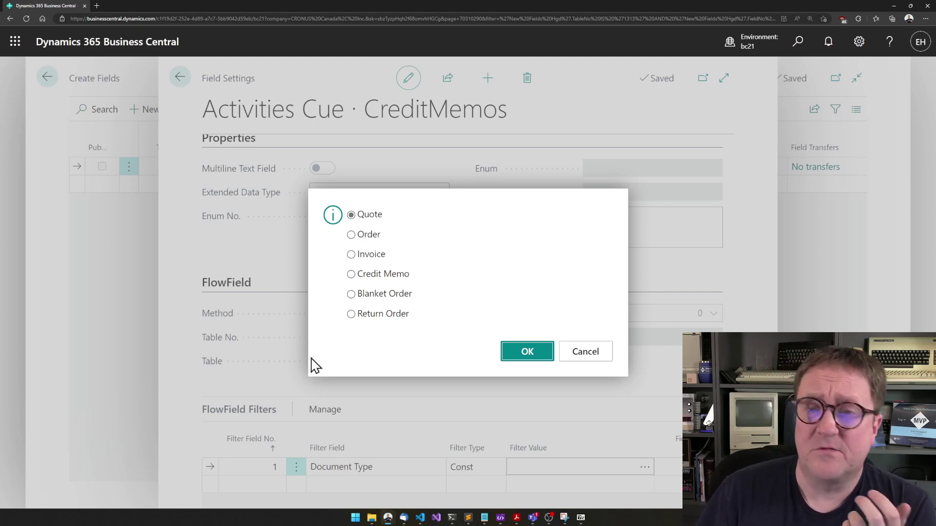
left_click(352, 275)
left_click(524, 358)
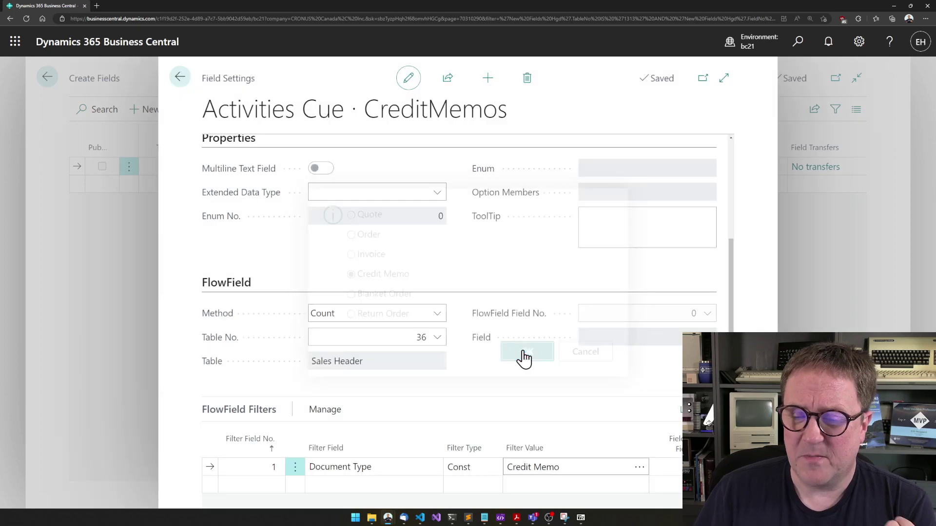
key("Tab")
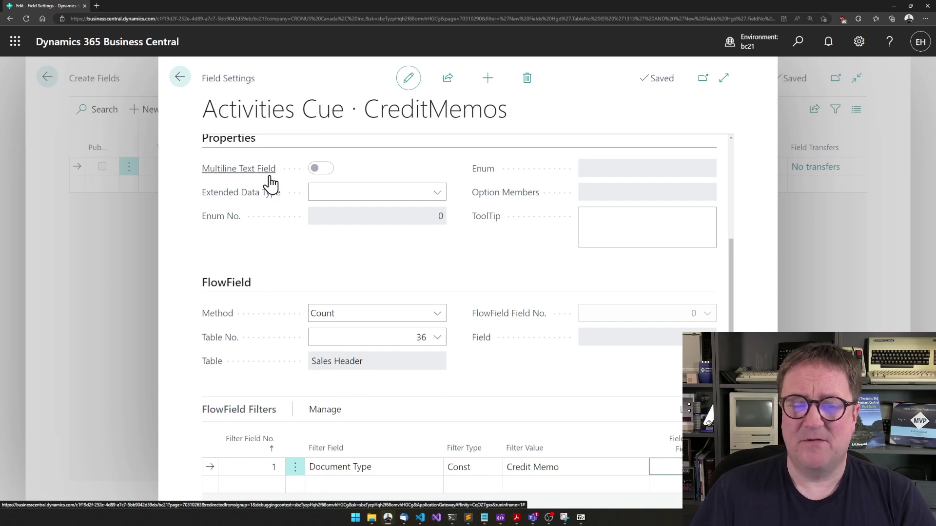
Caption the CreditMemos field 'Ongoing Credit Memos' and bring up its Field Placements.
left_click(179, 77)
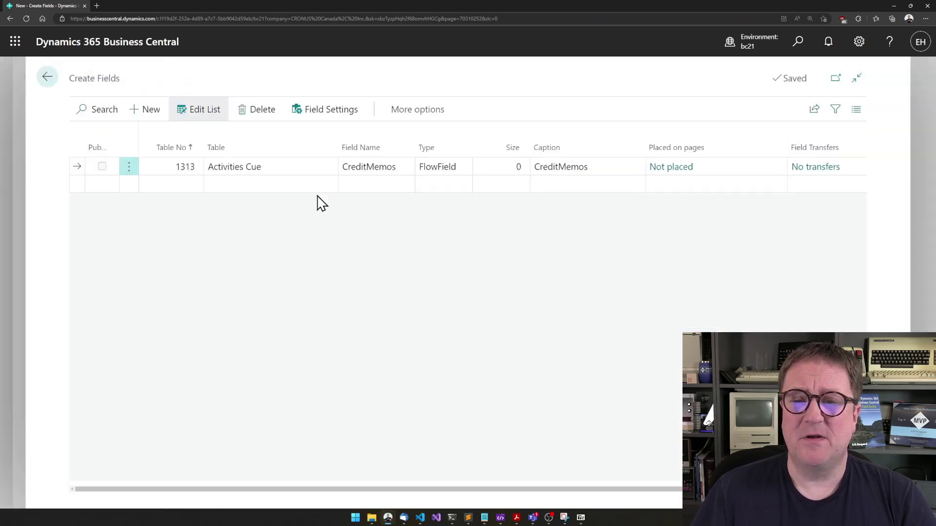
left_click(559, 167)
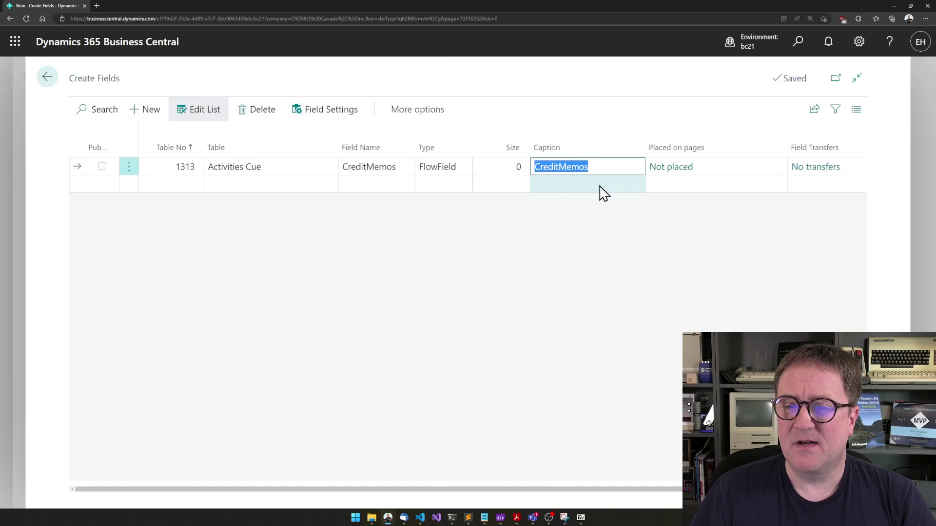
type("Ongoing ")
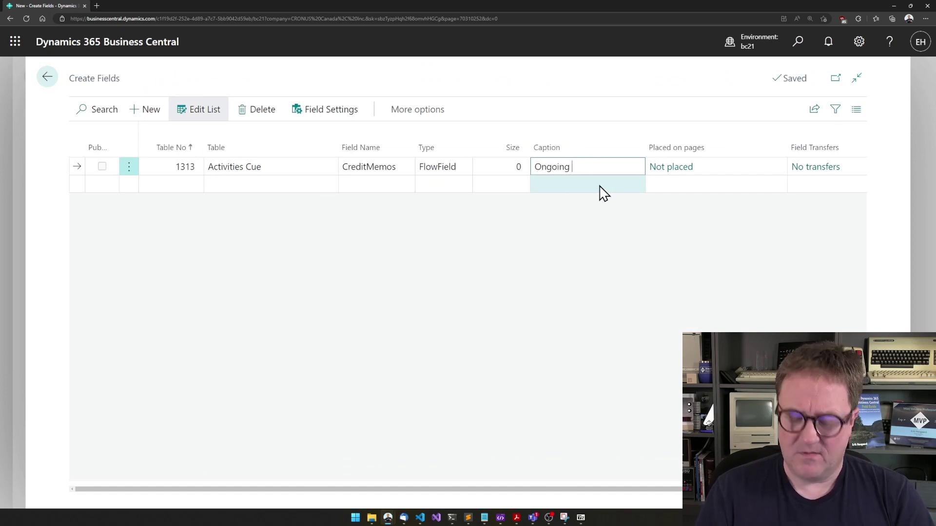
type("Credit Memos")
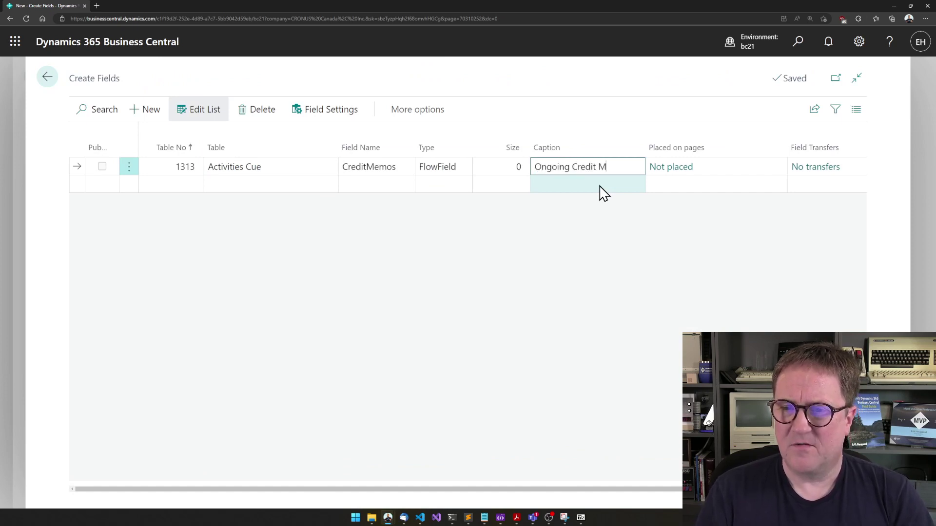
left_click(673, 168)
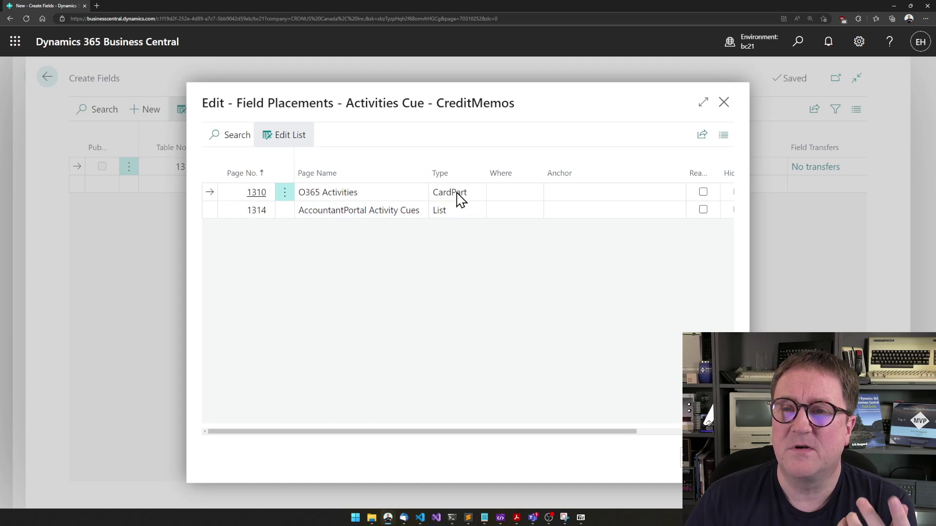
Place the field on page 1310 O365 Activities, AddAfter anchor Ongoing Sales Invoices.
left_click(517, 192)
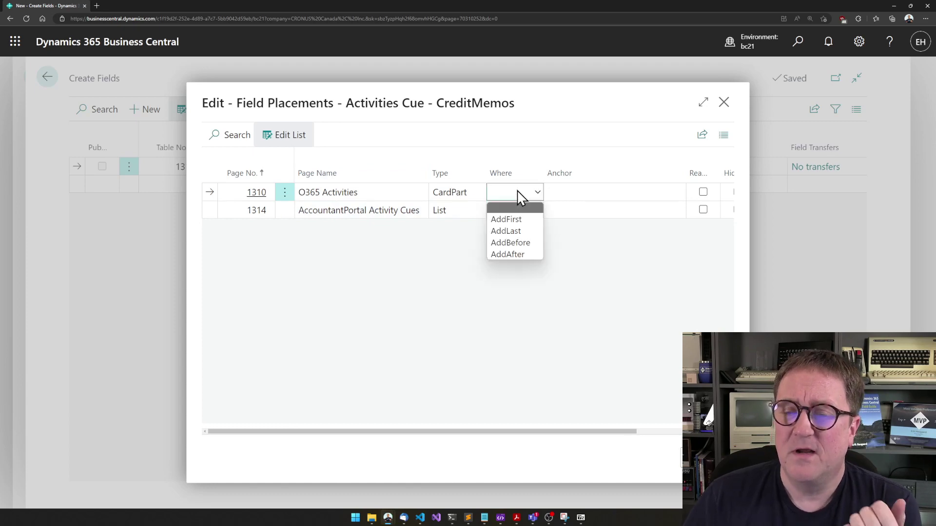
left_click(527, 254)
left_click(579, 181)
left_click(565, 197)
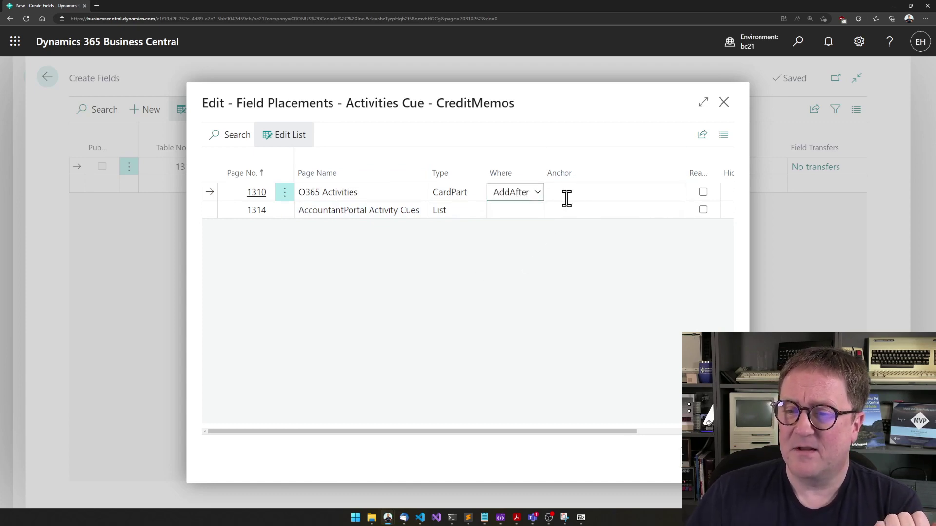
left_click(676, 195)
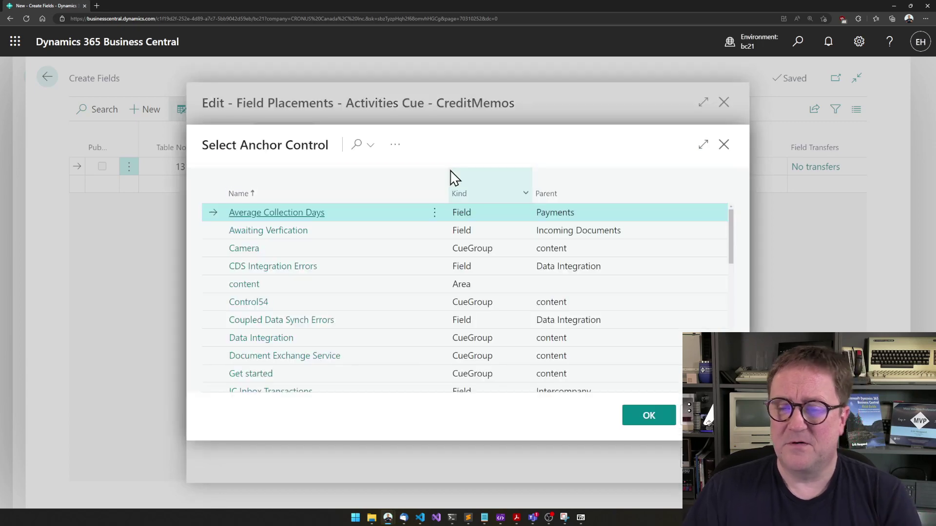
scroll(359, 335, "down", 5)
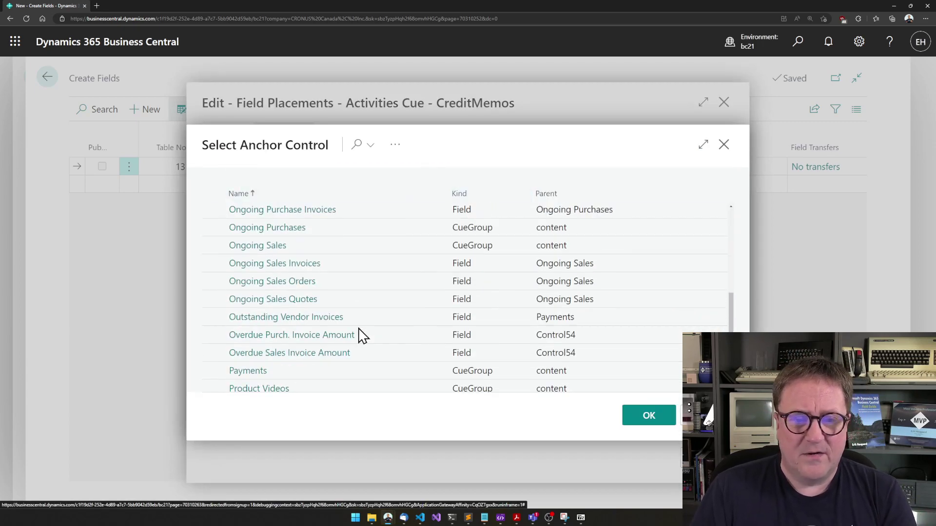
left_click(325, 268)
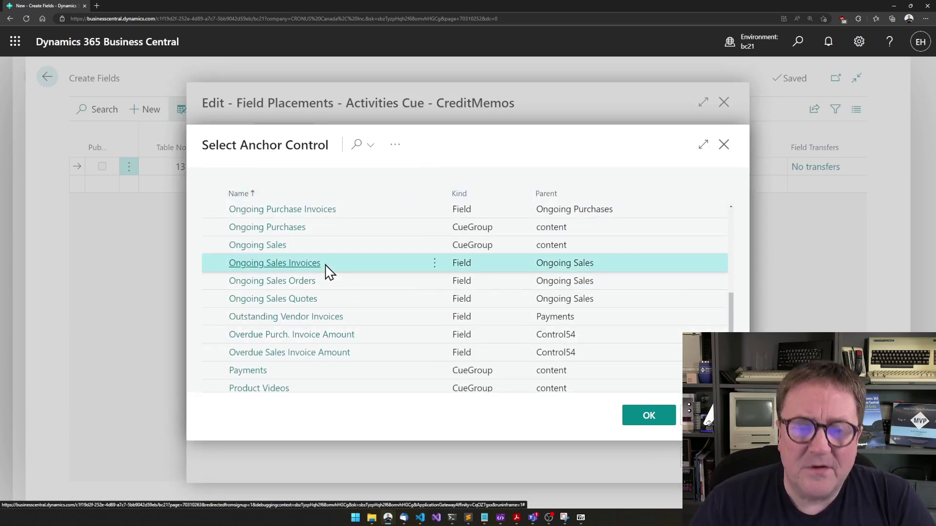
left_click(652, 420)
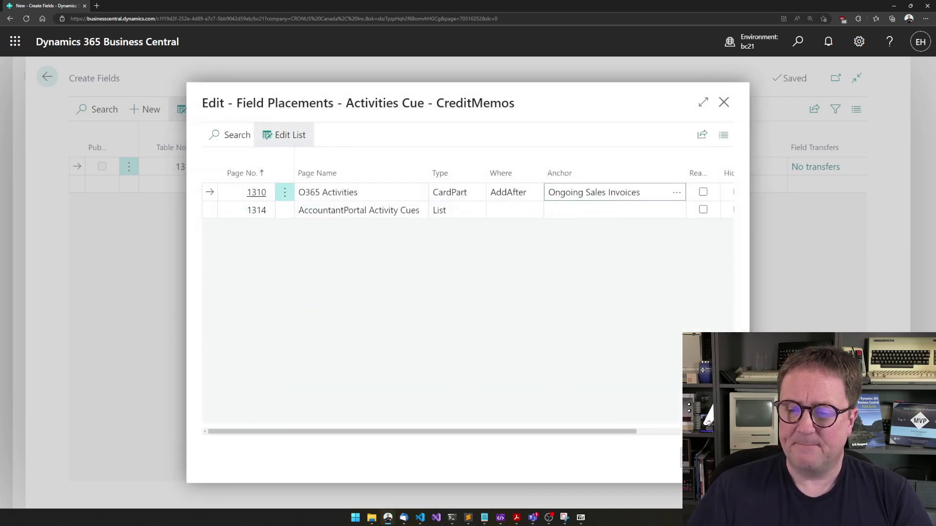
left_click(713, 465)
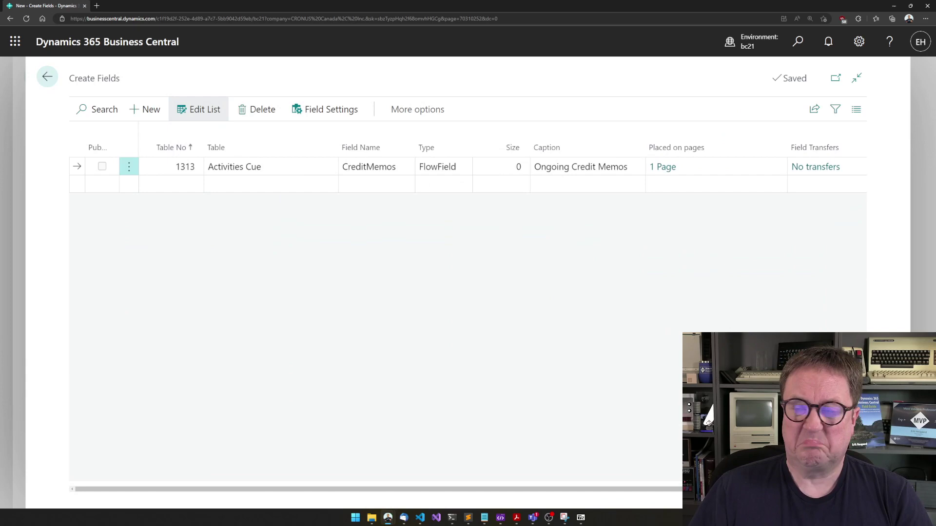
Publish the new field as an extension to this environment, confirming Yes.
key("Escape")
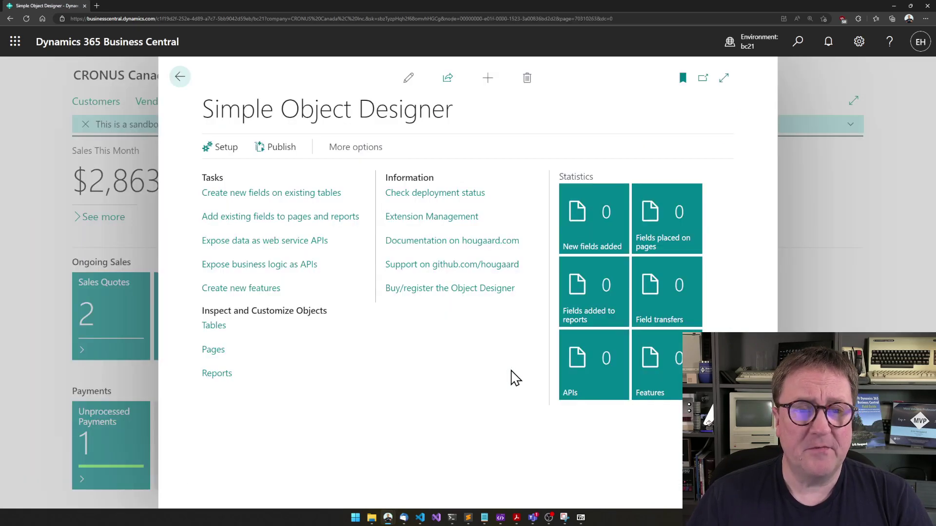
left_click(280, 149)
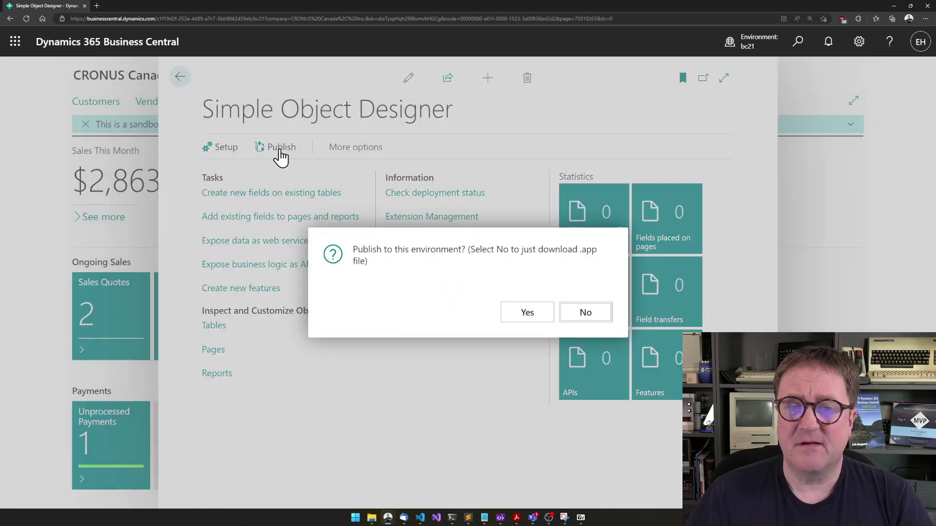
left_click(527, 317)
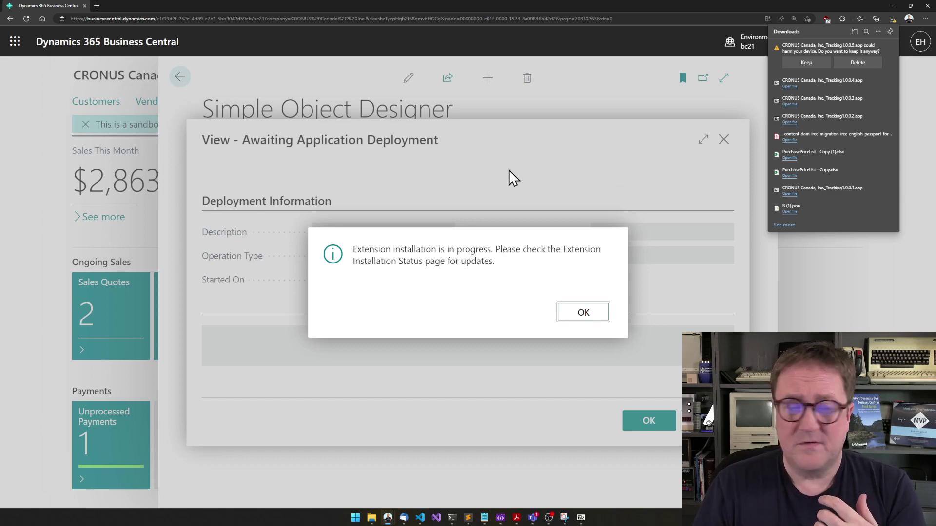
Keep the downloaded .app file and dismiss the installation-in-progress message.
left_click(807, 62)
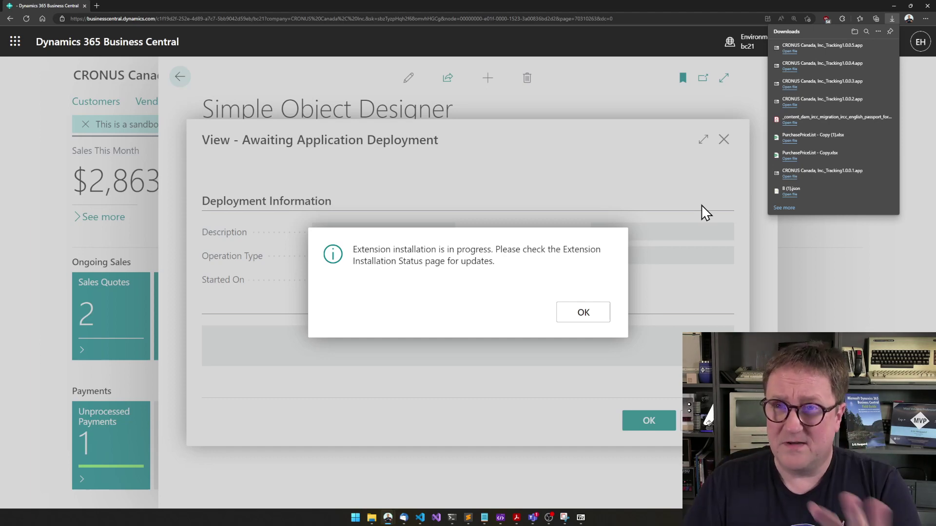
left_click(583, 313)
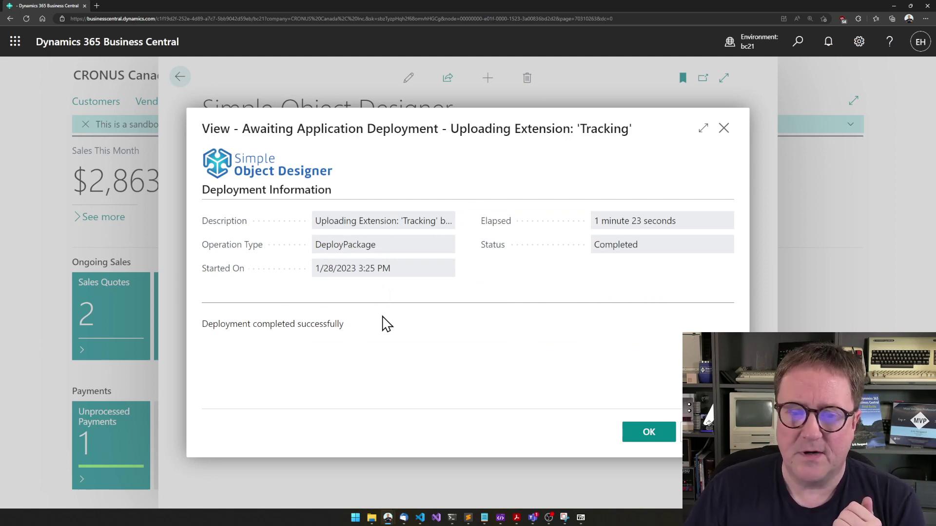
Close the completed deployment dialog, refresh with F5, and find the Ongoing Credit Memos tile showing 0.
left_click(653, 430)
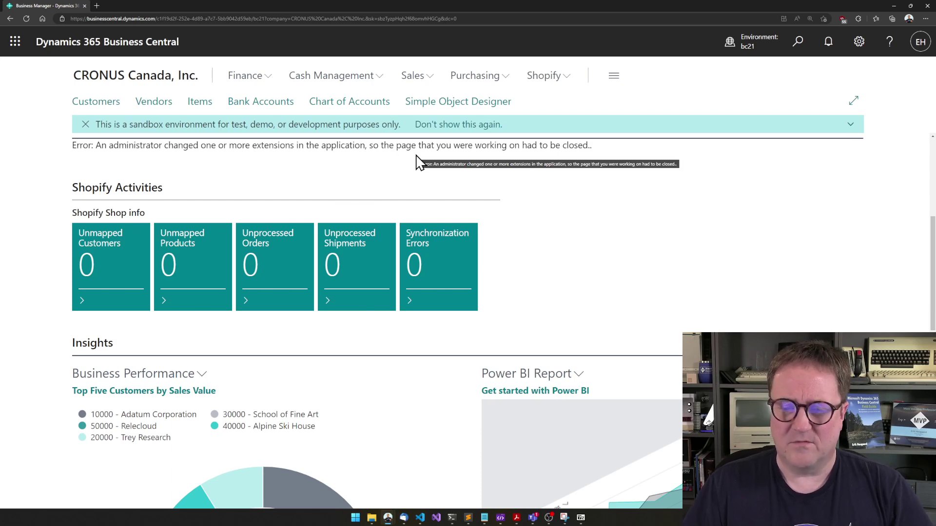
key("F5")
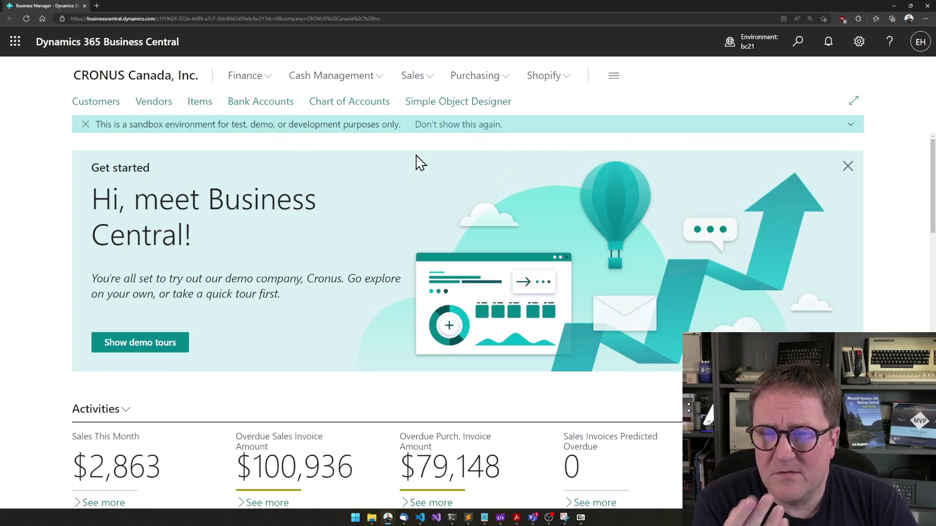
scroll(417, 160, "down", 5)
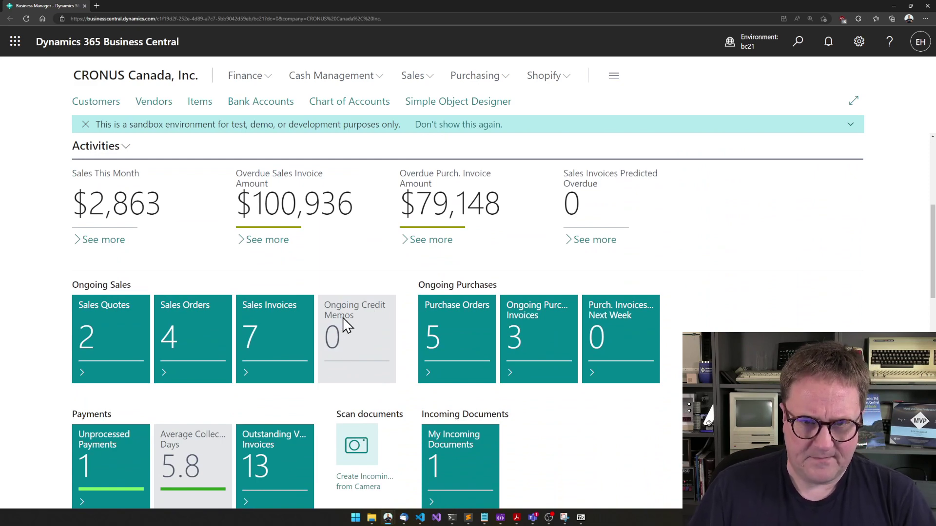
Search 'sales credit' in Tell Me and open the Sales Credit Memos list.
key("alt+q")
type("sales c")
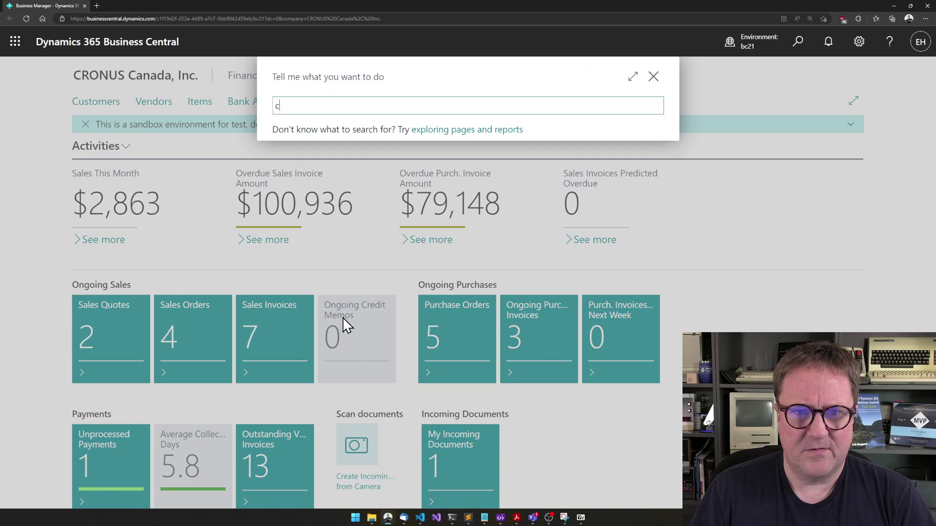
type("redit")
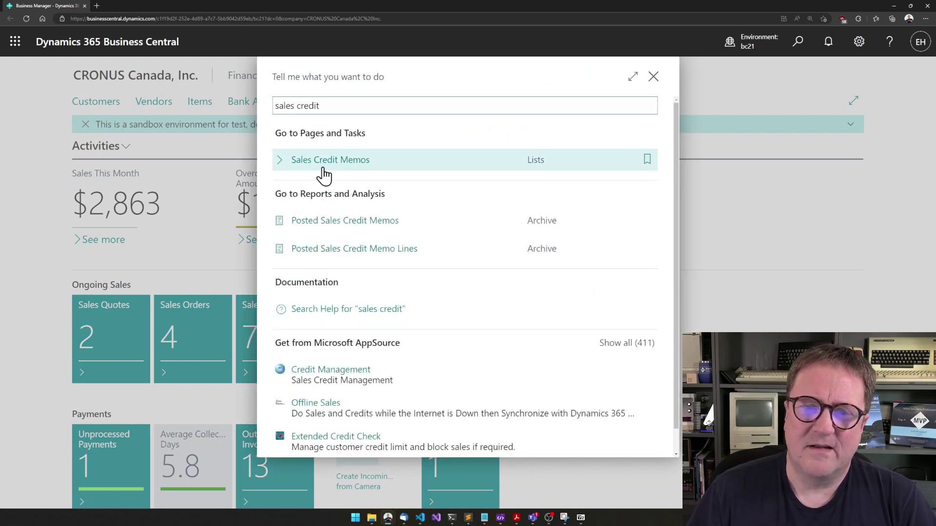
left_click(323, 167)
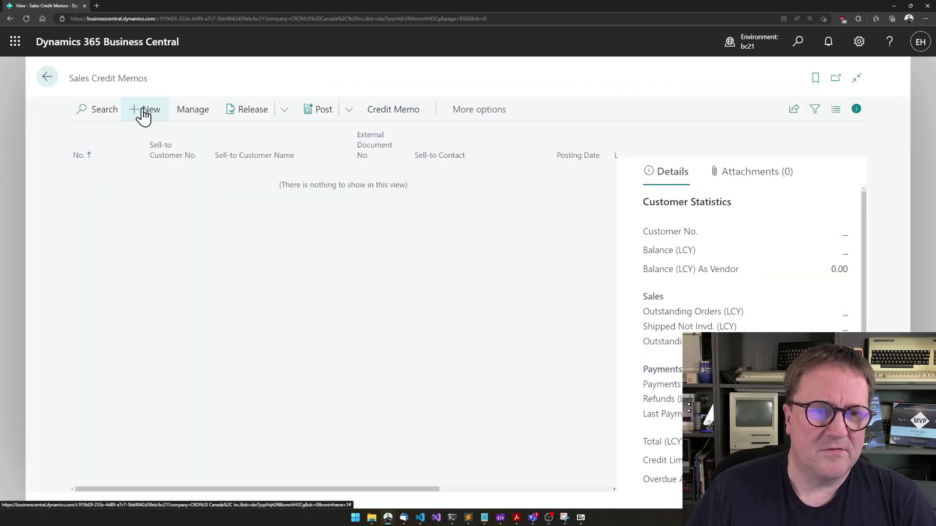
Create a new sales credit memo with customer Adatum Corporation.
left_click(142, 112)
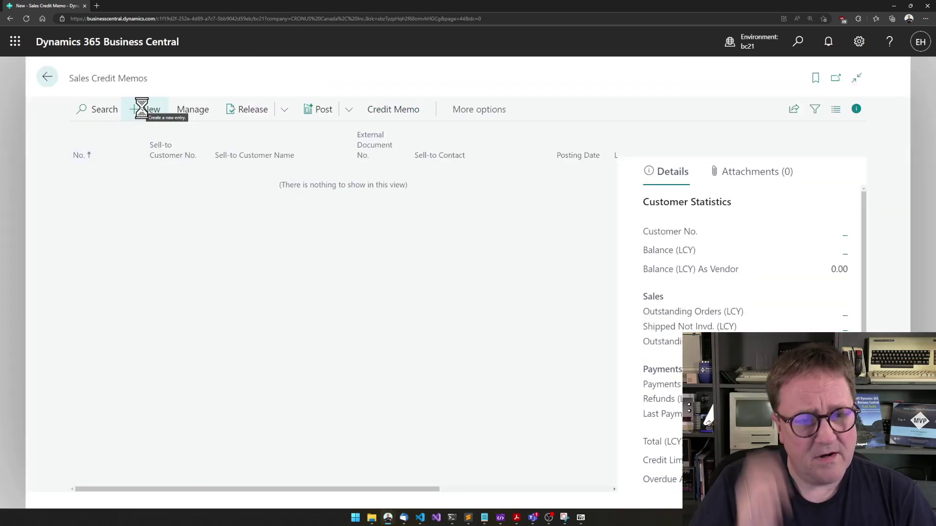
type("1ad")
key("BackSpace")
key("BackSpace")
key("BackSpace")
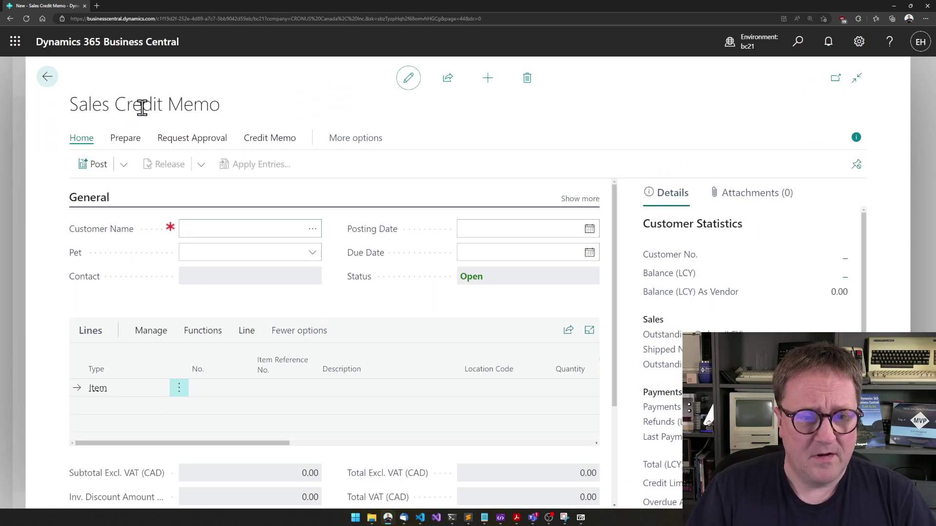
type("adatum")
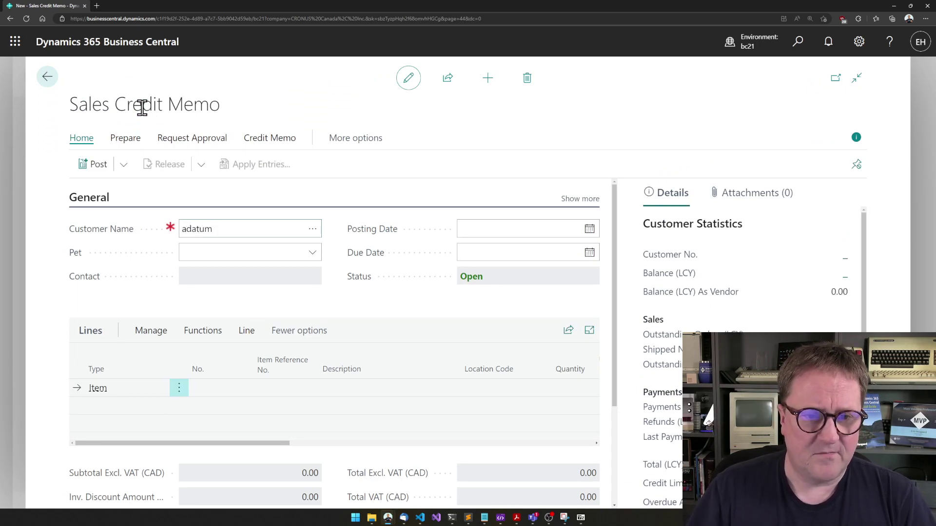
key("Tab")
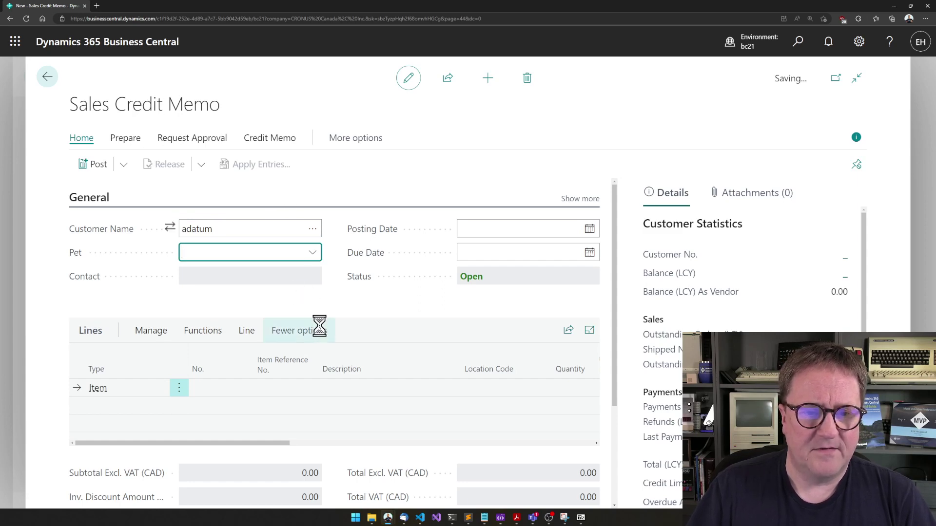
key("Tab")
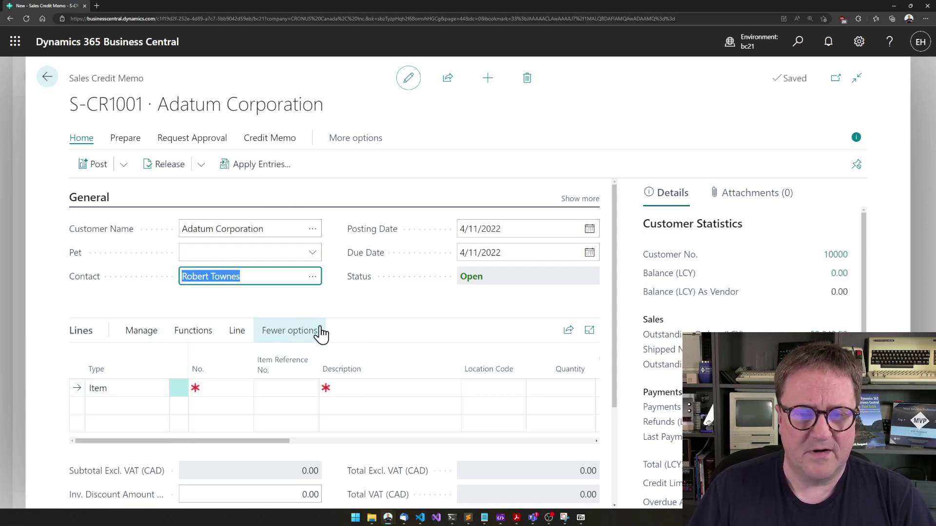
Go back to the role center, where the Ongoing Credit Memos tile counts 1.
key("Escape")
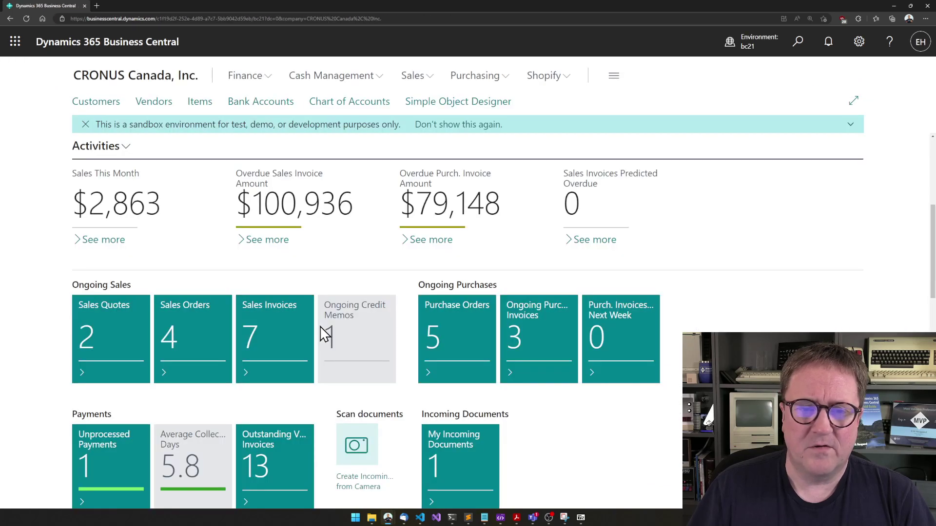